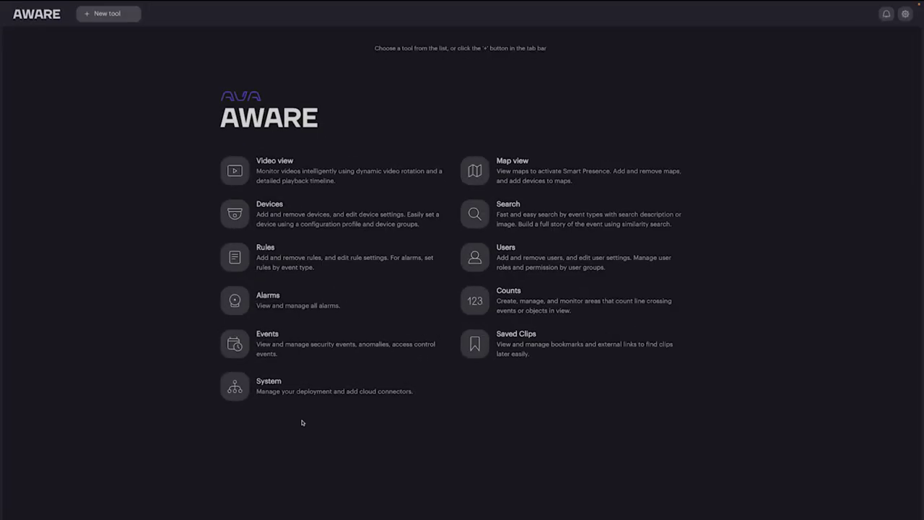
- Create a new line-crossing rule named 'Occupancy Trigger' from the Rules list
{"action": "left_click", "coordinate": [243, 266]}
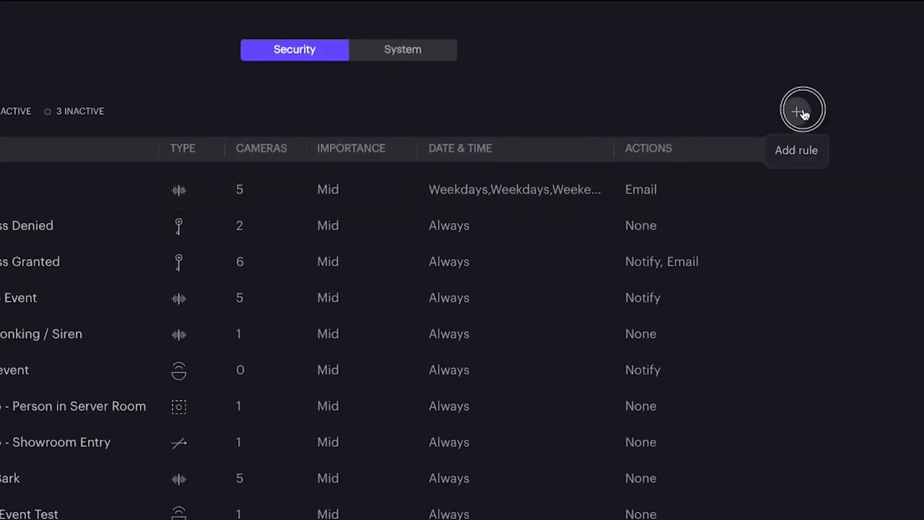
{"action": "left_click", "coordinate": [684, 86]}
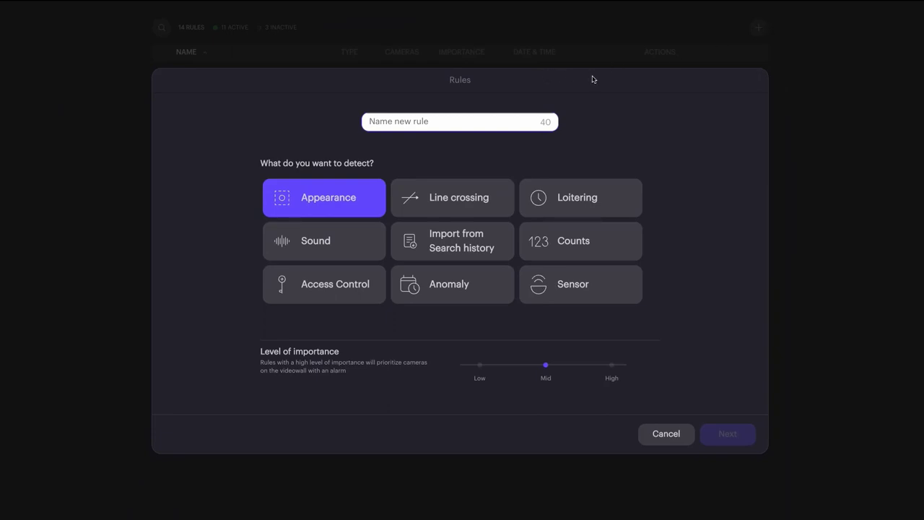
{"action": "type", "text": "Occupancy"}
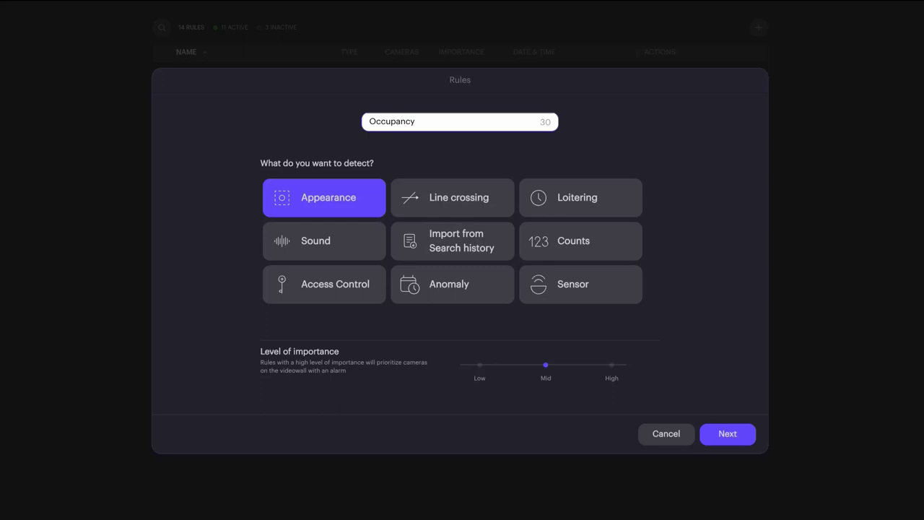
{"action": "type", "text": " Trigger"}
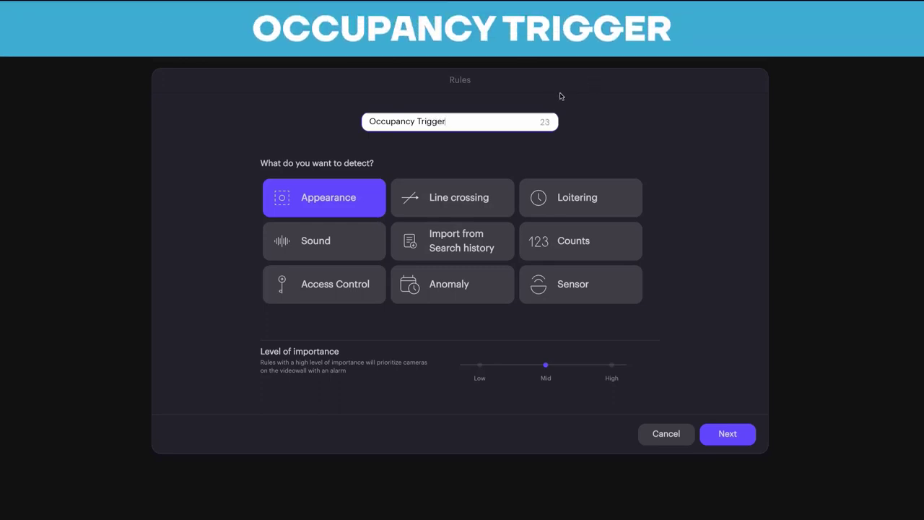
{"action": "left_click", "coordinate": [440, 196]}
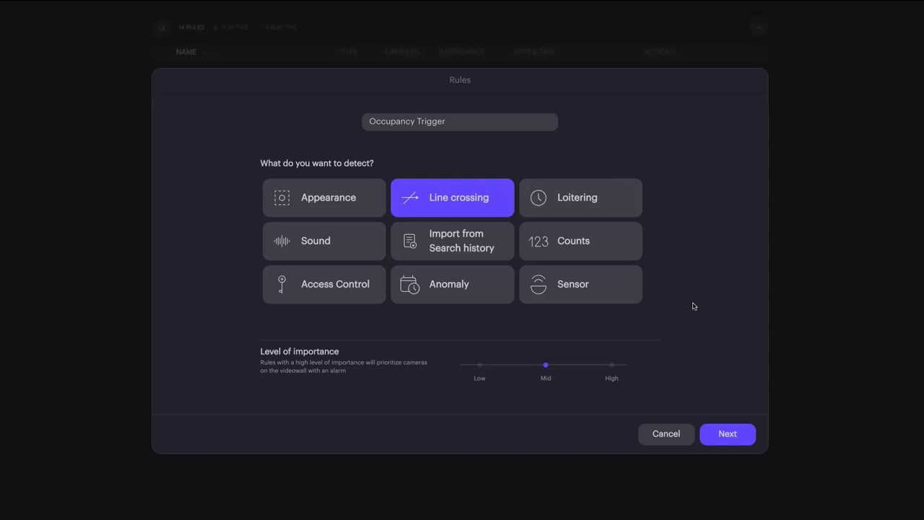
- Set the rule to detect persons on the Back Office and Front Office cameras
{"action": "left_click", "coordinate": [727, 434]}
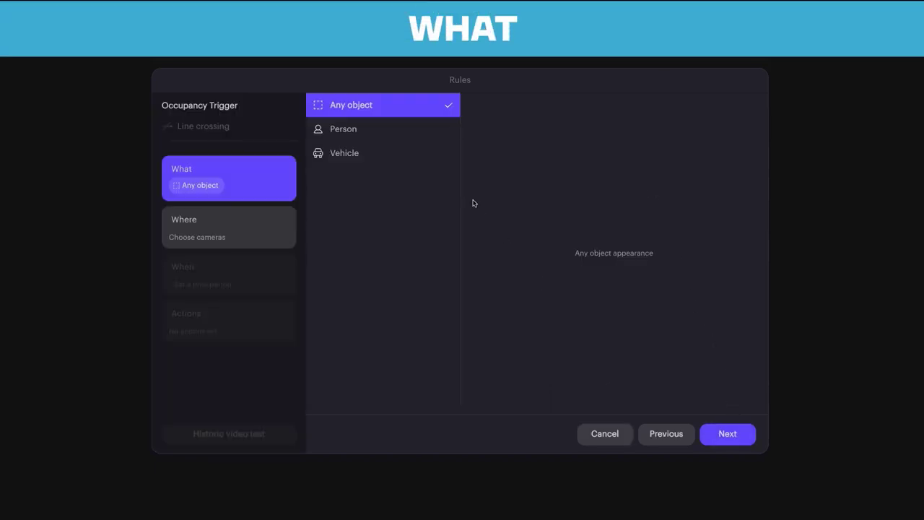
{"action": "left_click", "coordinate": [374, 135]}
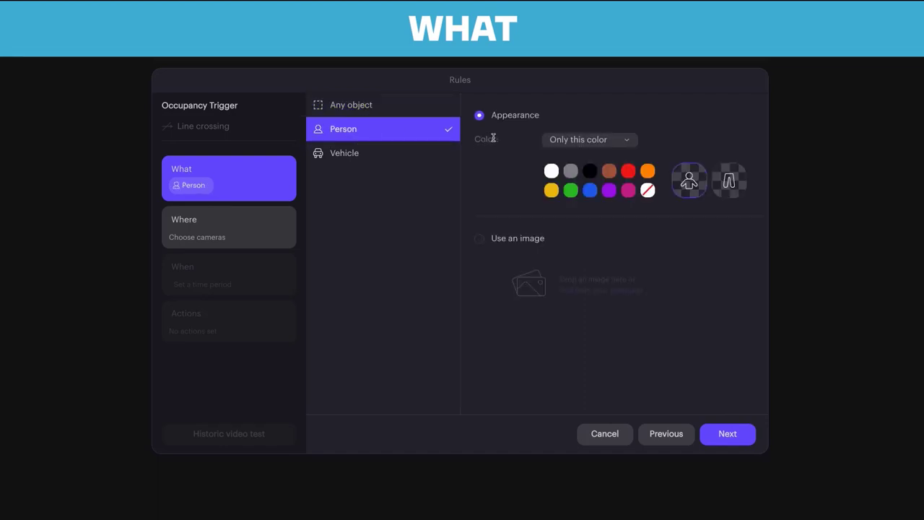
{"action": "left_click", "coordinate": [244, 216]}
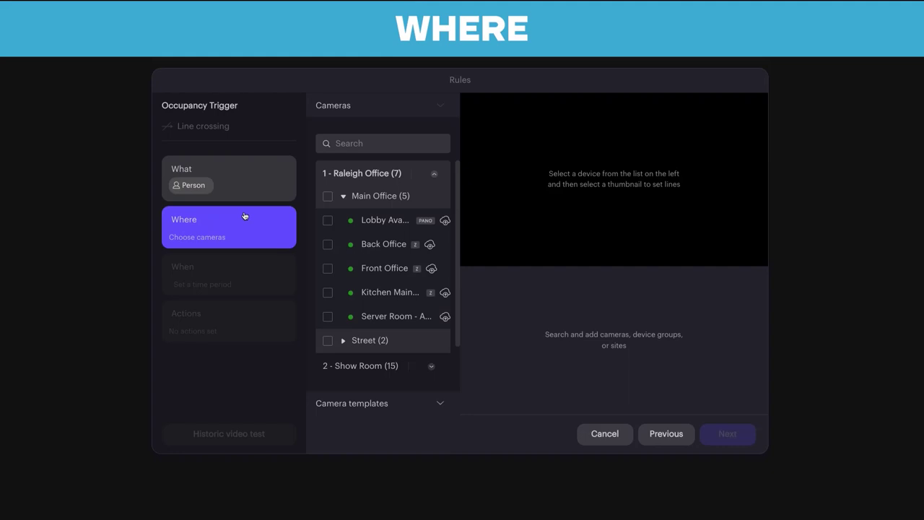
{"action": "left_click", "coordinate": [328, 246]}
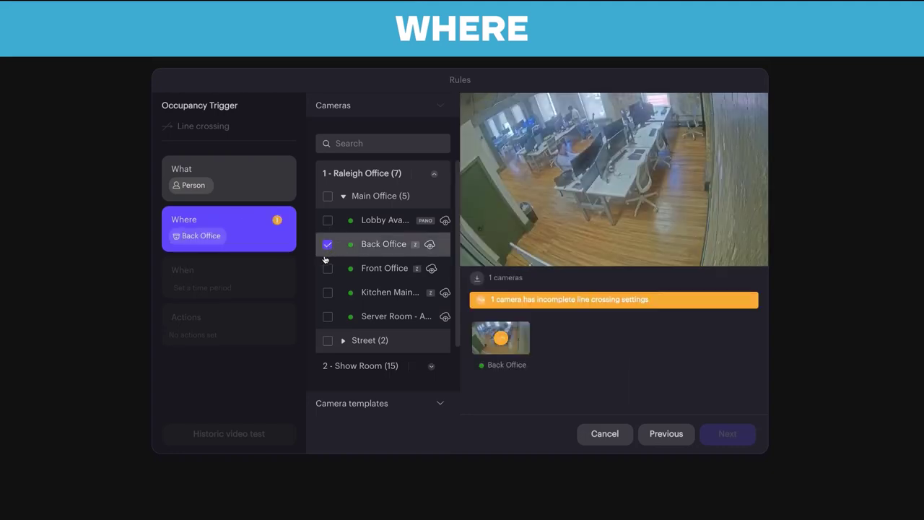
{"action": "left_click", "coordinate": [327, 269]}
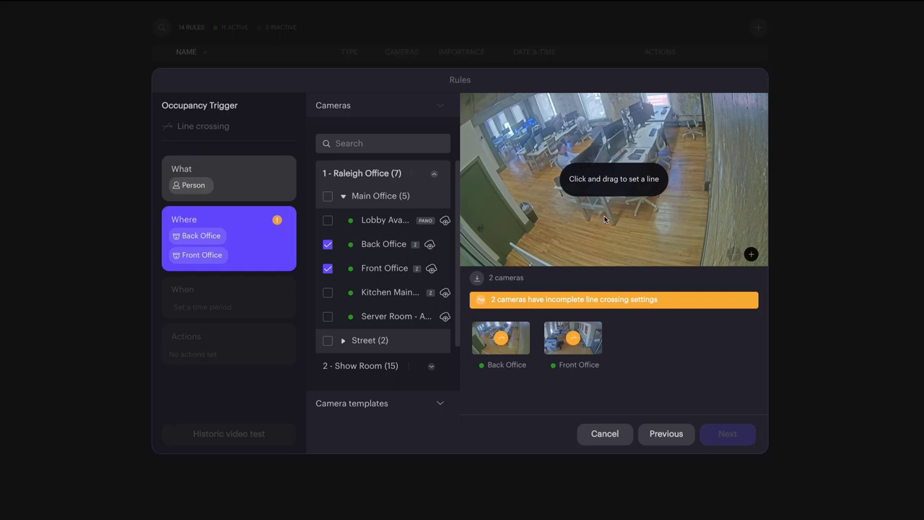
- Draw a crossing line across the Back Office floor, then bring up the Front Office camera
{"action": "left_click_drag", "start_coordinate": [605, 219], "coordinate": [632, 219]}
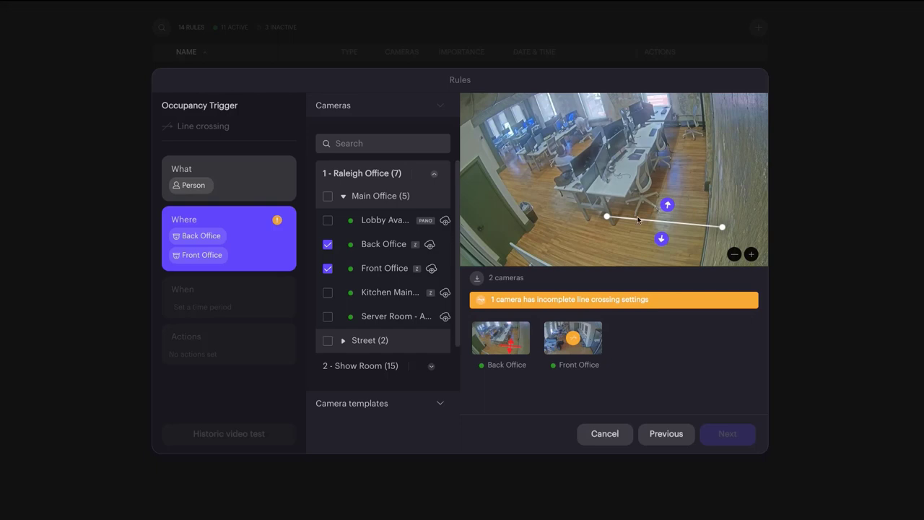
{"action": "left_click", "coordinate": [586, 333]}
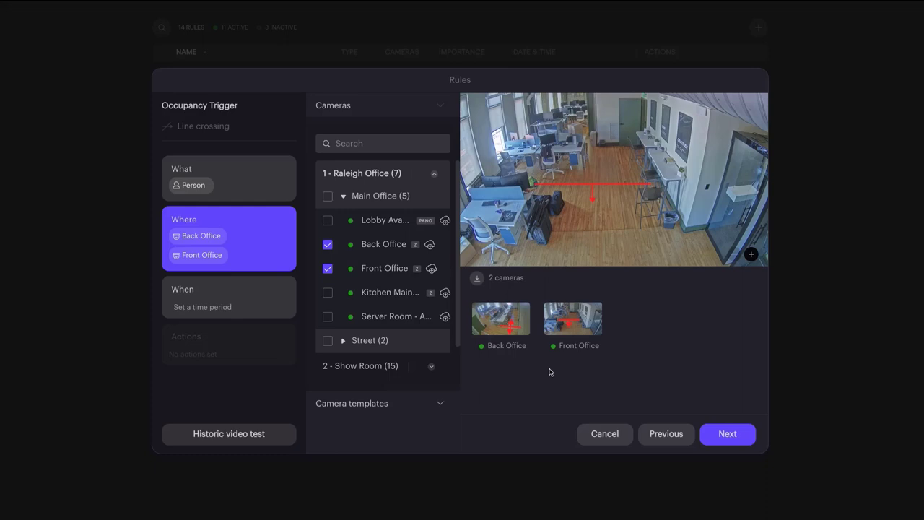
- Make the schedule Always active, replacing the weekday 09:00–17:00 period
{"action": "left_click", "coordinate": [244, 296]}
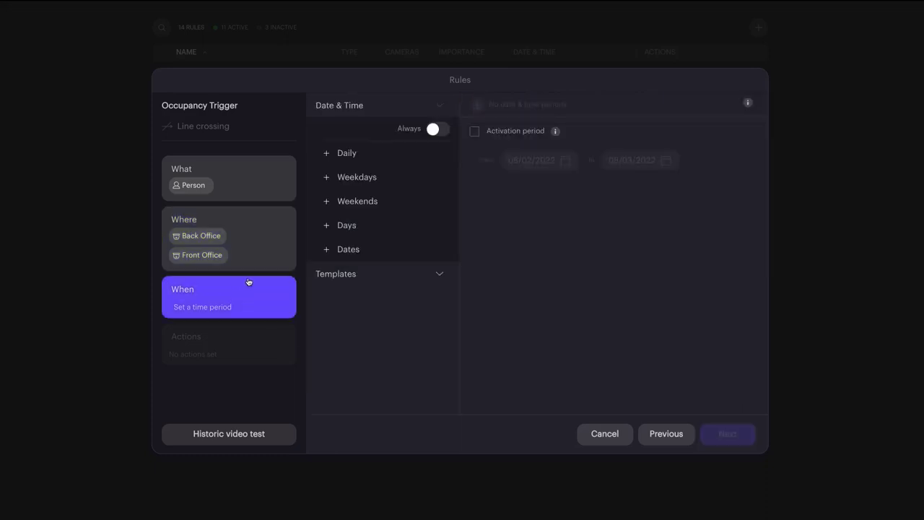
{"action": "left_click", "coordinate": [357, 179]}
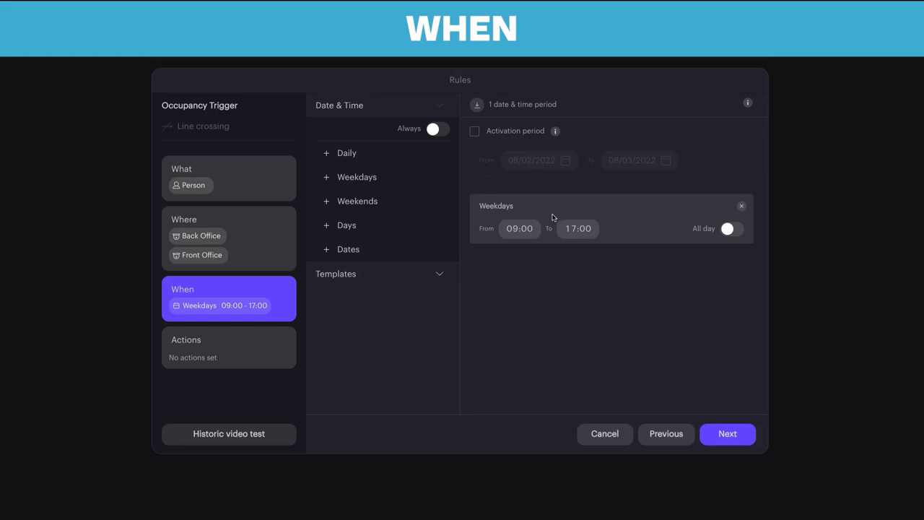
{"action": "left_click", "coordinate": [438, 131]}
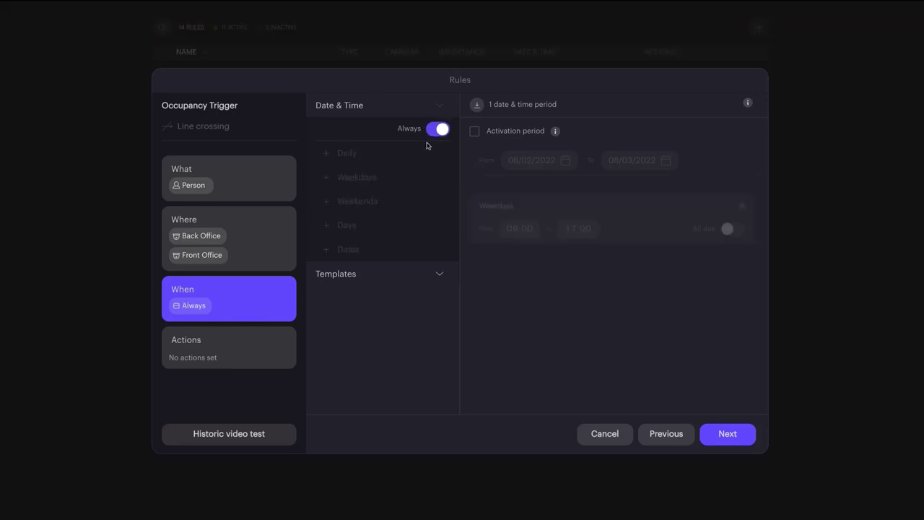
- Enable pop-up alerts to Ava User and review the remaining action options
{"action": "left_click", "coordinate": [239, 347]}
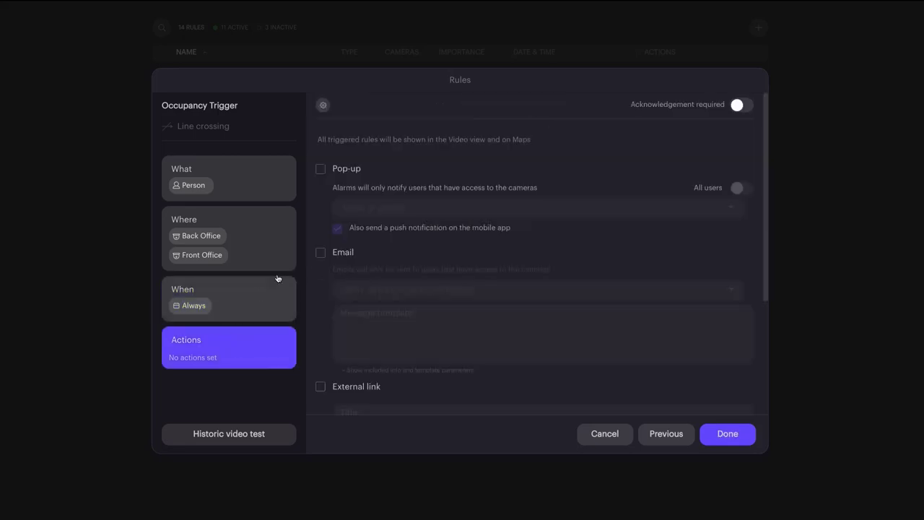
{"action": "left_click", "coordinate": [321, 171]}
{"action": "left_click", "coordinate": [361, 208]}
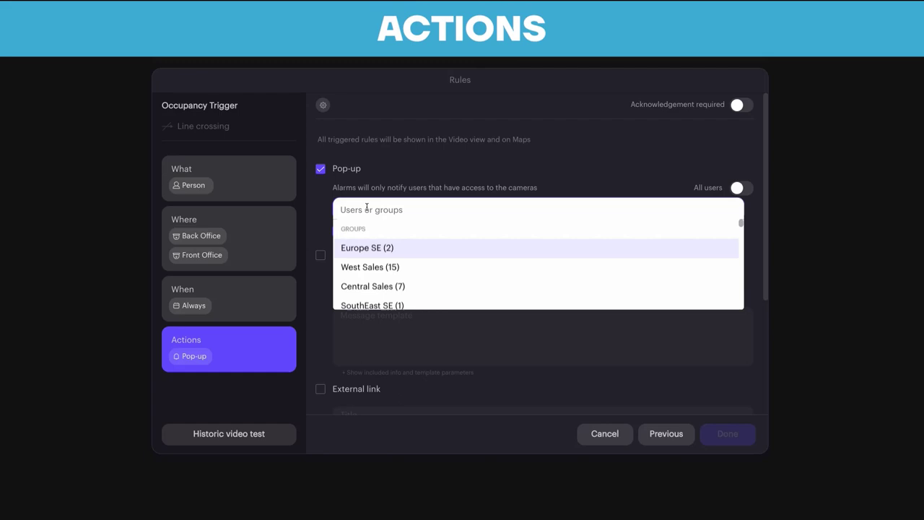
{"action": "type", "text": "ava user"}
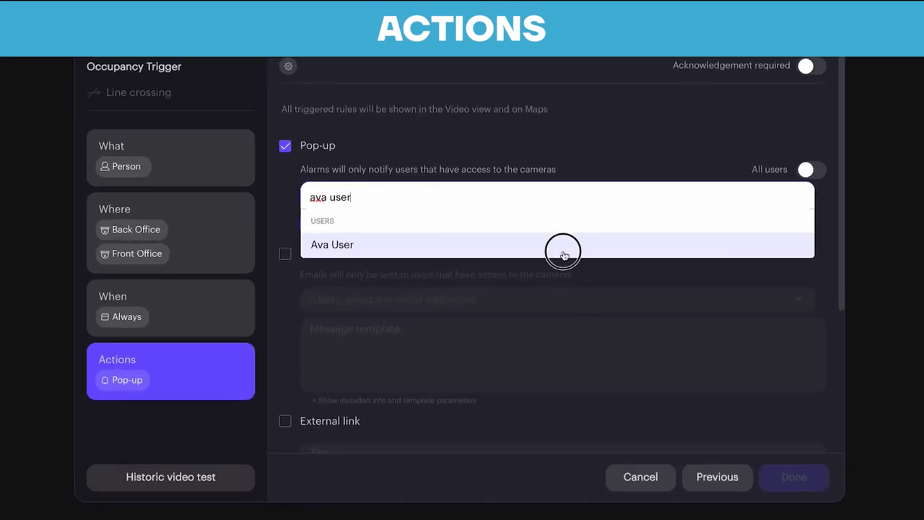
{"action": "left_click", "coordinate": [564, 255]}
{"action": "left_click", "coordinate": [456, 159]}
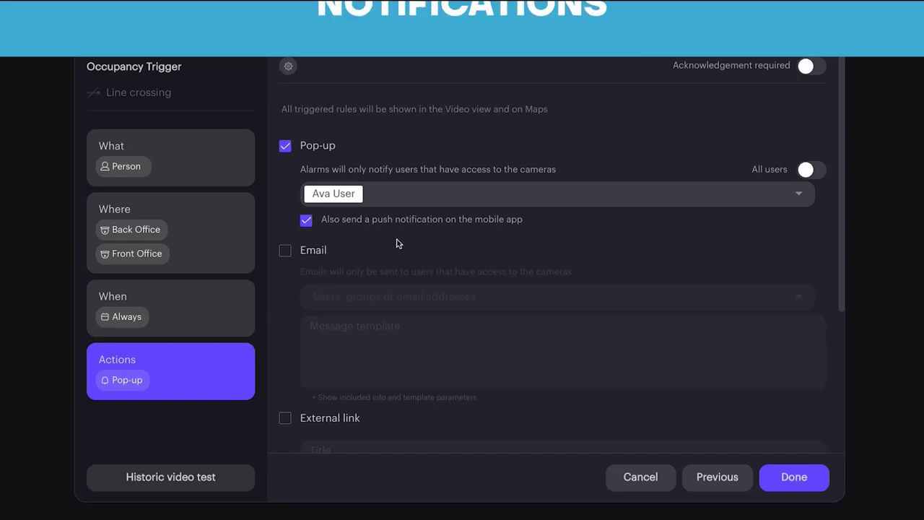
{"action": "scroll", "coordinate": [289, 310], "scroll_direction": "down", "scroll_amount": 2}
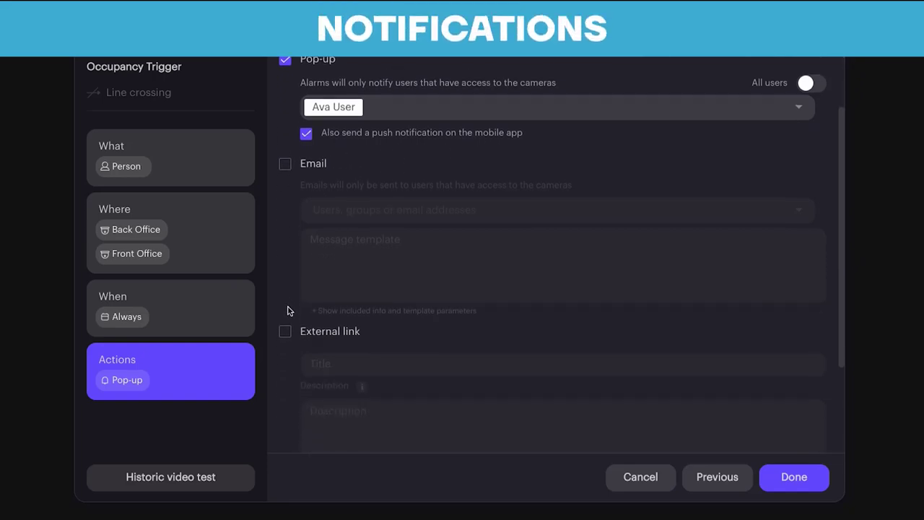
{"action": "scroll", "coordinate": [331, 274], "scroll_direction": "down", "scroll_amount": 2}
{"action": "scroll", "coordinate": [330, 277], "scroll_direction": "down", "scroll_amount": 1}
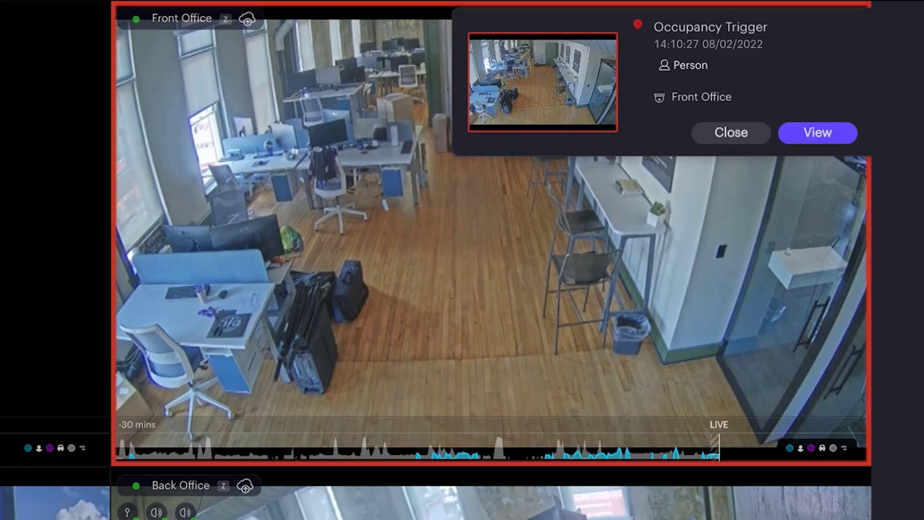
- View the Occupancy Trigger alert raised for a person on the Front Office camera
{"action": "left_click", "coordinate": [793, 134]}
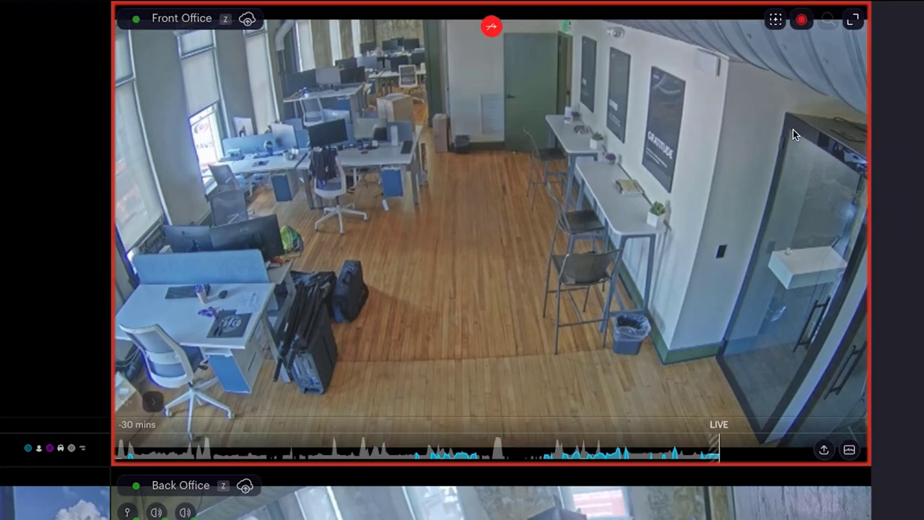